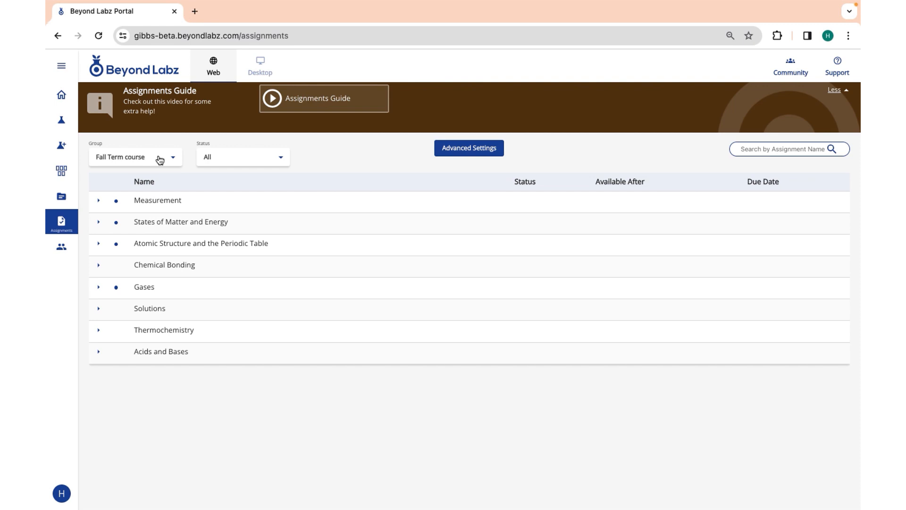
Open the Fall Term course's advanced settings and bring up the Measuring Volume Pre-Lab's assessment settings from the Measurement block.
left_click(475, 154)
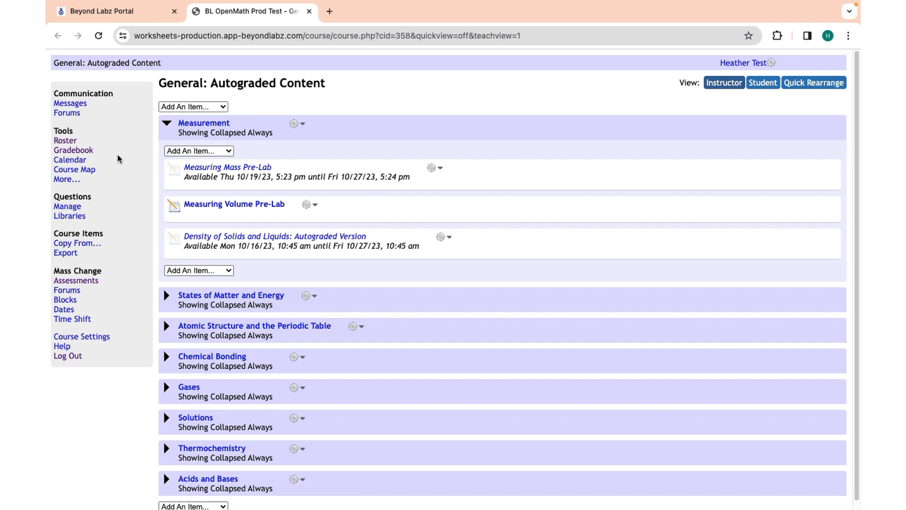
left_click(167, 125)
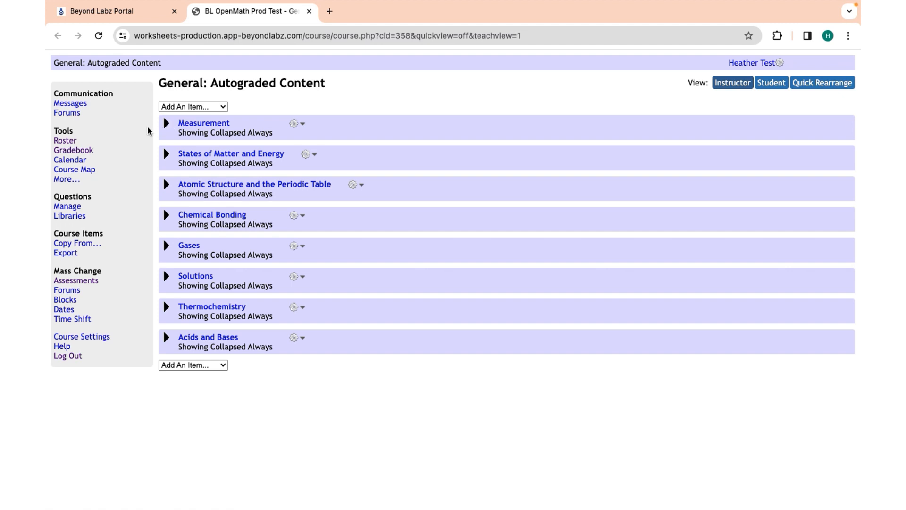
left_click(166, 124)
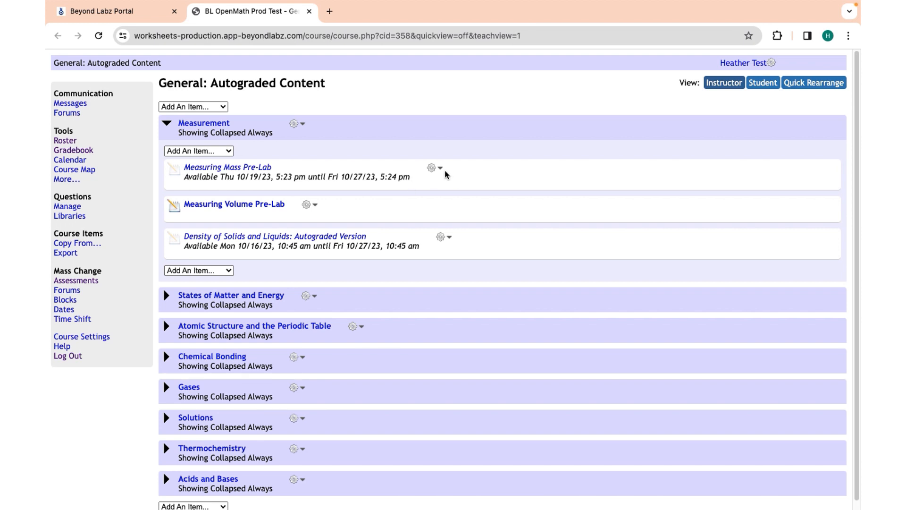
left_click(316, 206)
left_click(255, 236)
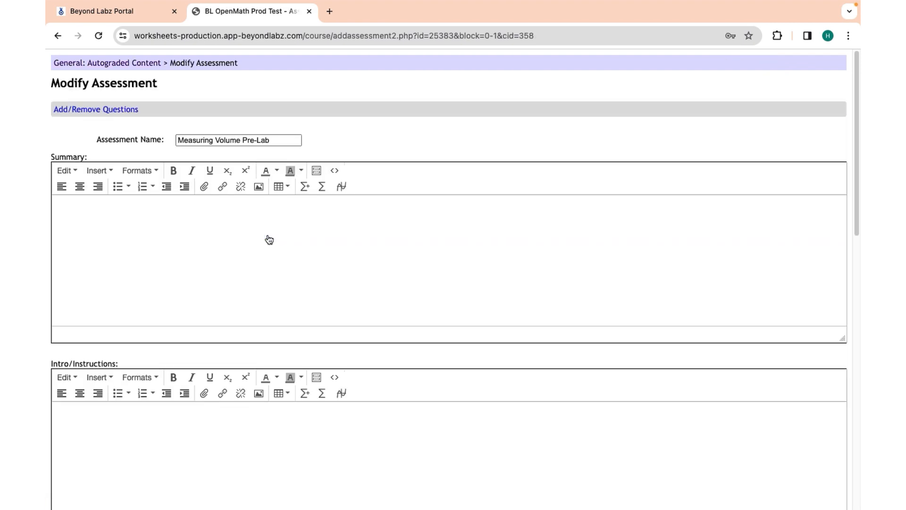
Try 2 tries per question version in the Measuring Volume Pre-Lab's core options and restore the number to 1.
scroll(269, 239, "down", 10)
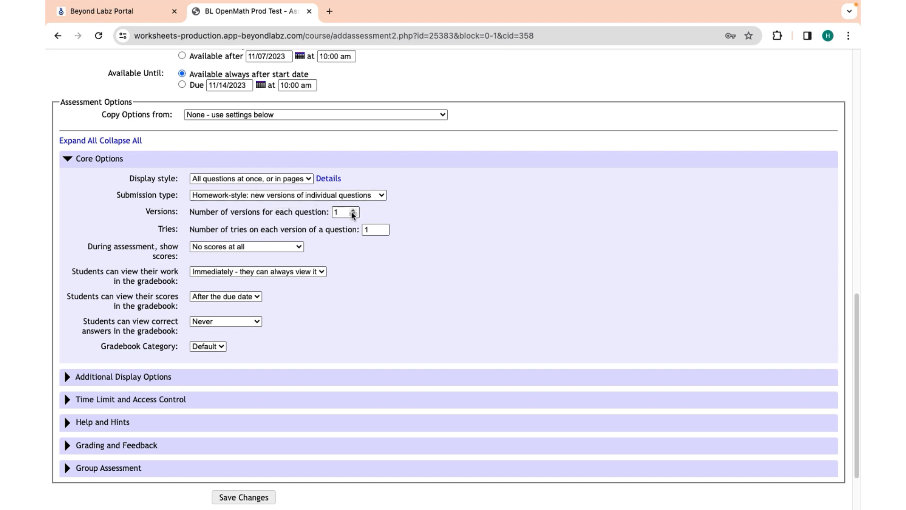
left_click(383, 228)
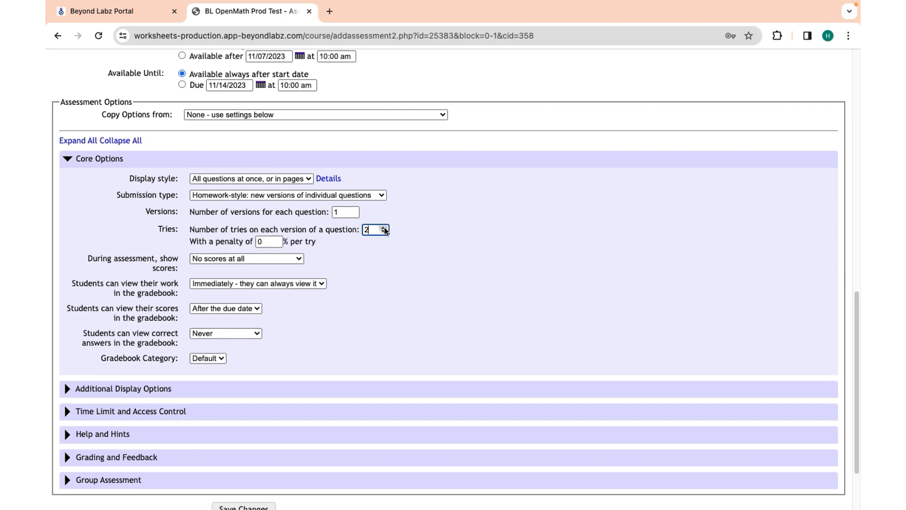
left_click(385, 231)
Review the choices for showing scores during the assessment and for students viewing work, scores and correct answers in the gradebook.
left_click(273, 247)
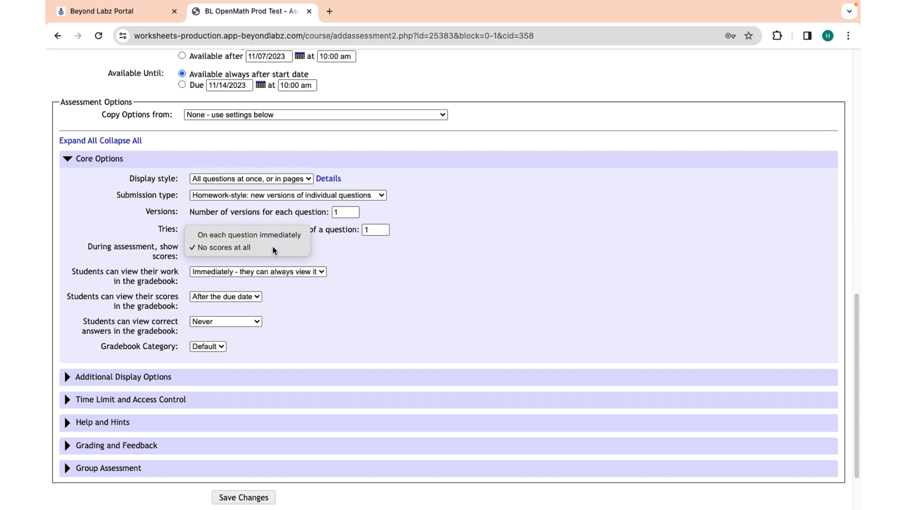
left_click(302, 270)
left_click(300, 272)
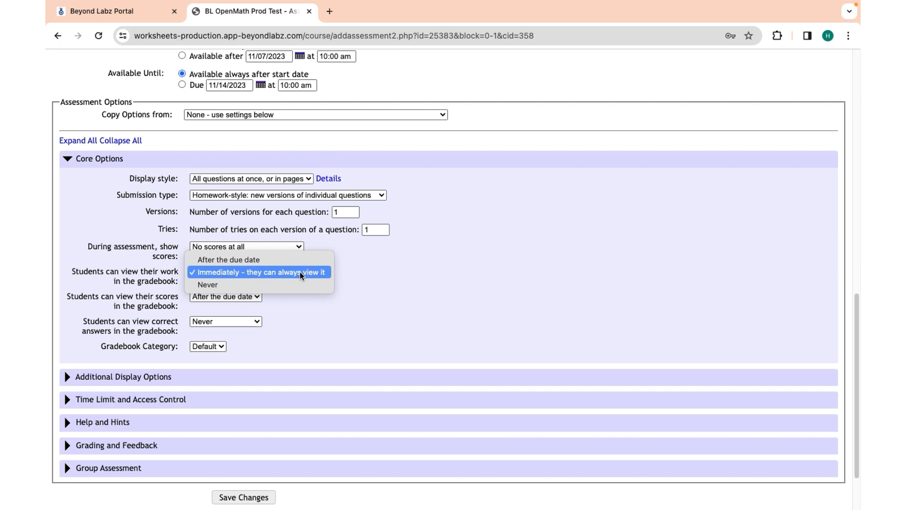
left_click(299, 271)
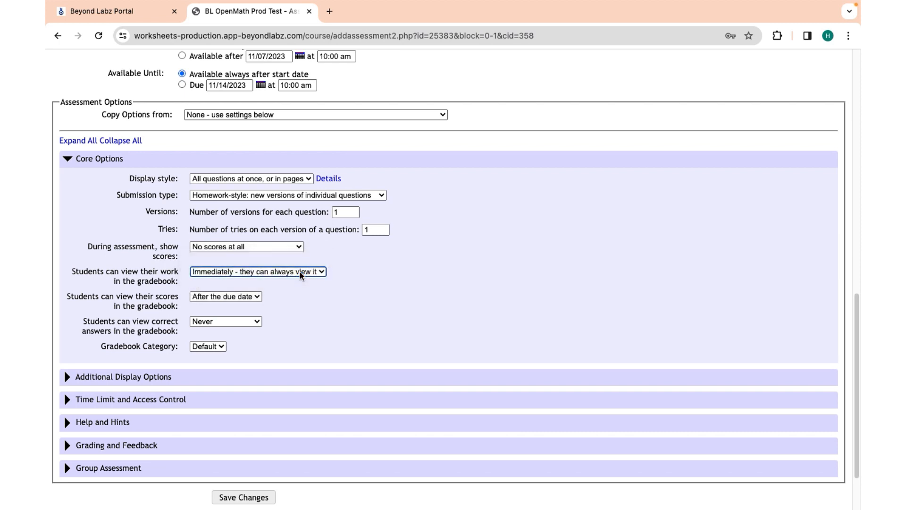
left_click(249, 297)
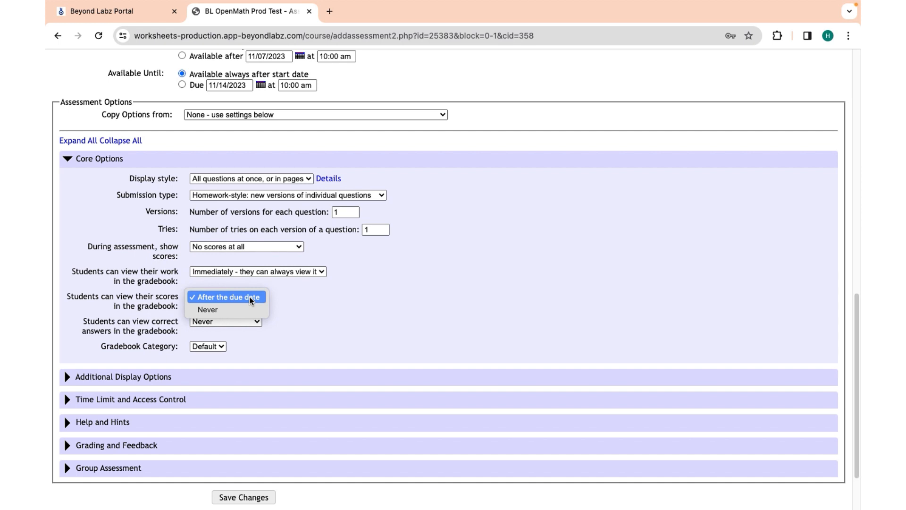
left_click(310, 294)
left_click(242, 323)
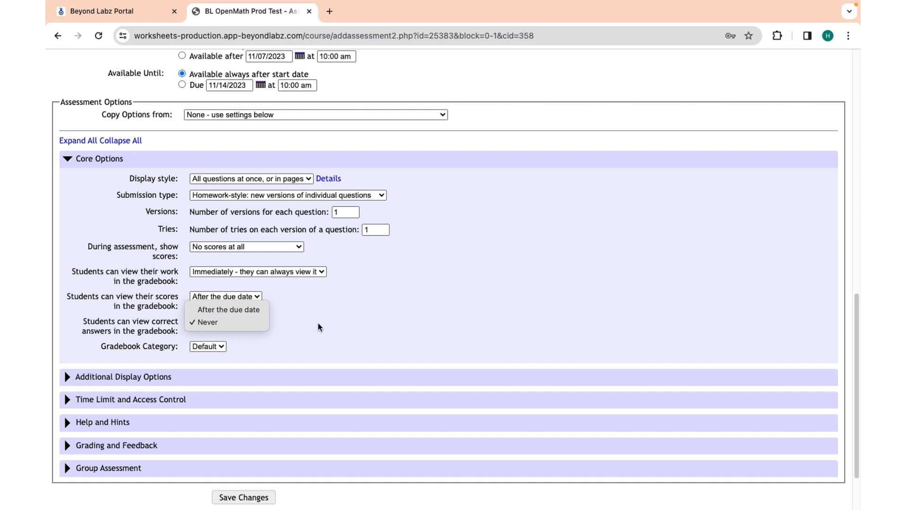
left_click(333, 327)
Review the LatePass choices under Time Limit and Access Control and return to the course page without saving.
scroll(333, 327, "down", 2)
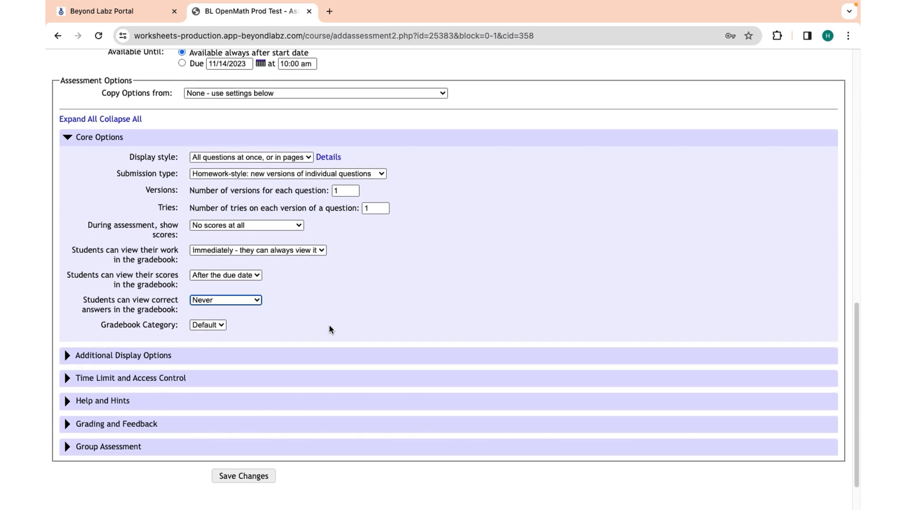
left_click(179, 371)
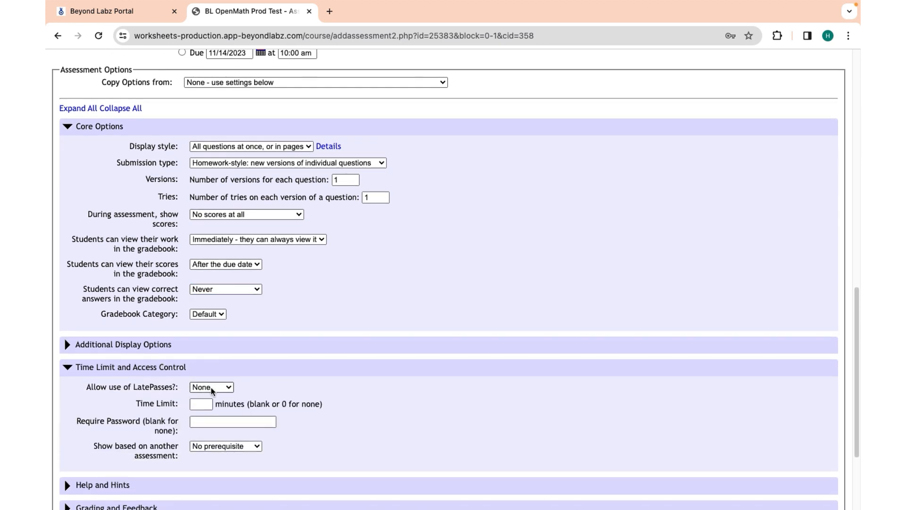
left_click(211, 388)
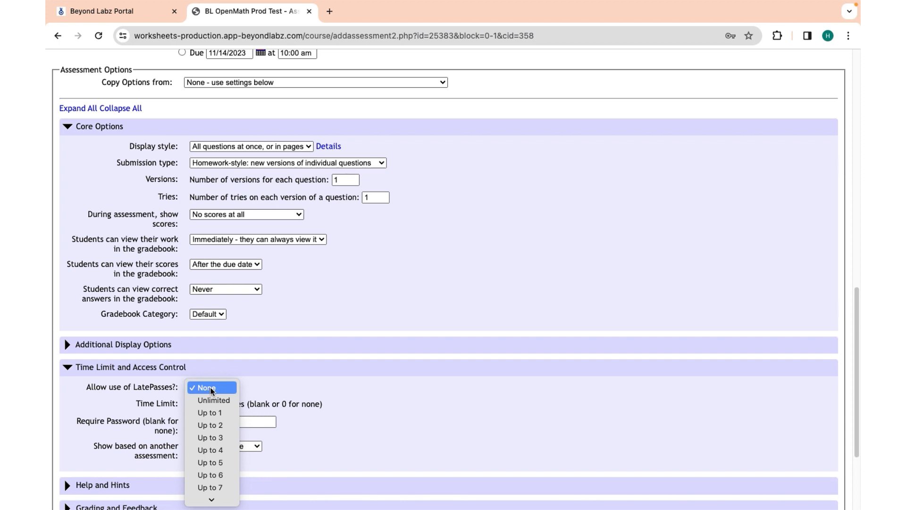
left_click(211, 389)
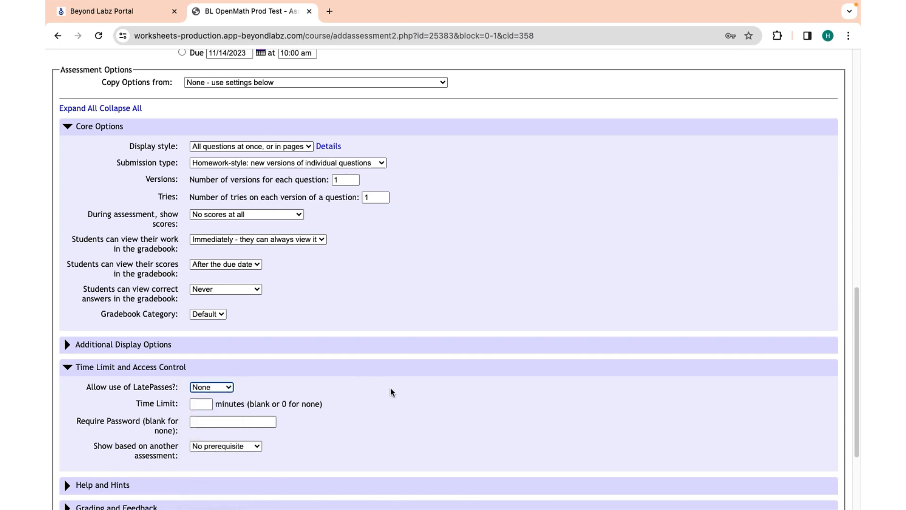
scroll(389, 392, "down", 3)
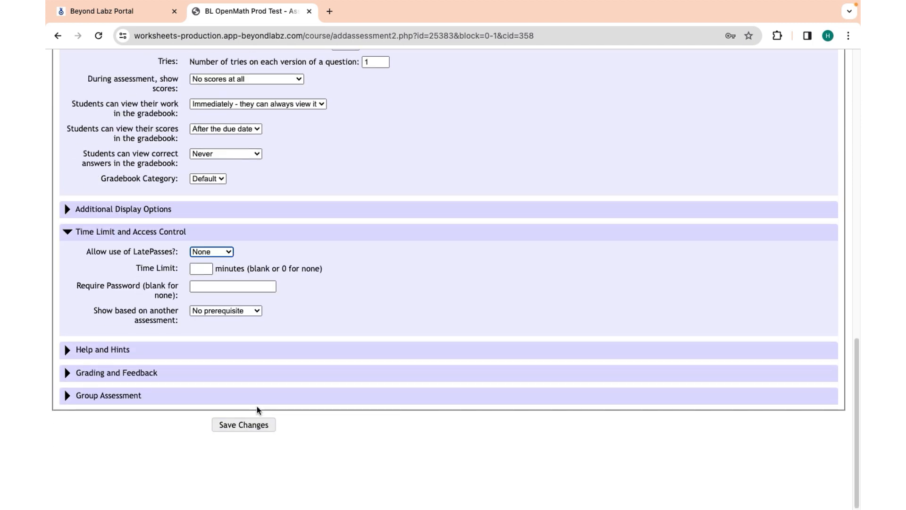
scroll(276, 307, "up", 20)
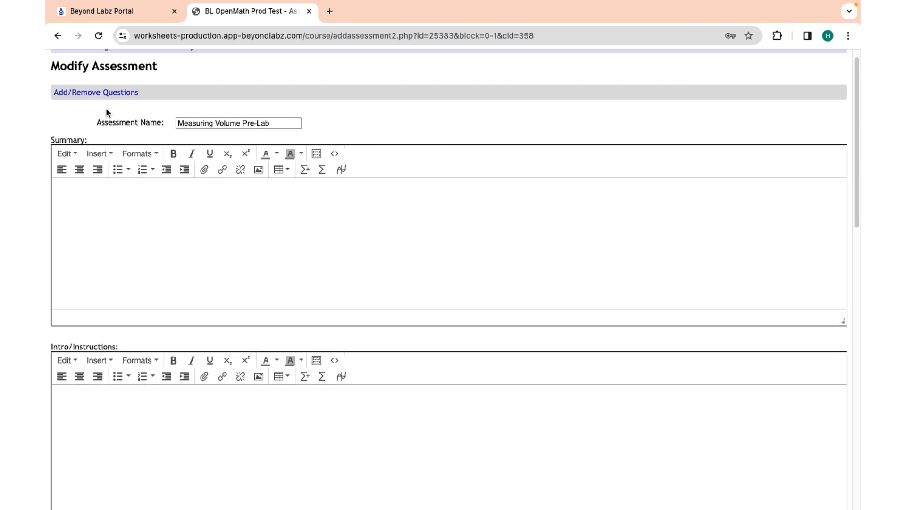
left_click(142, 62)
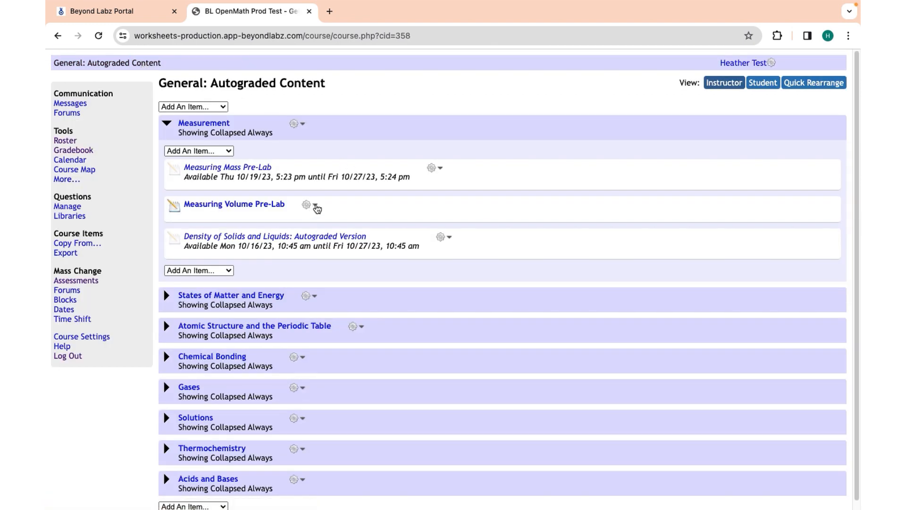
Open the Measuring Volume Pre-Lab's question list and bring up Measuring Volume Q1 for editing.
left_click(316, 207)
left_click(293, 221)
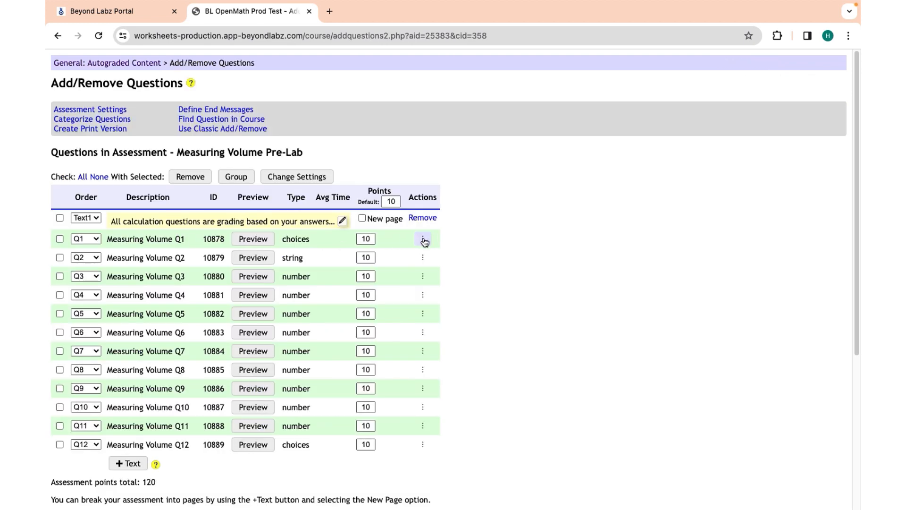
left_click(423, 238)
left_click(389, 288)
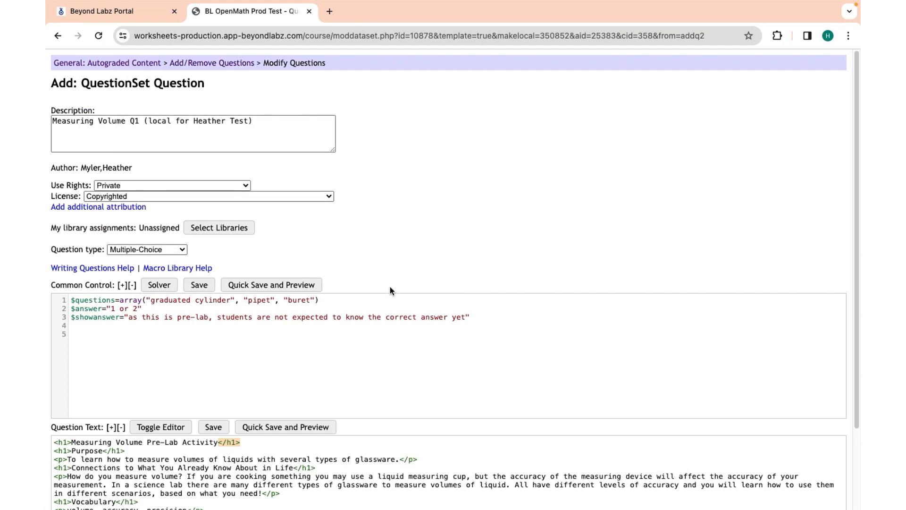
Review the Measuring Volume Q1 question text in the visual editor and return to the course page without saving.
scroll(390, 287, "down", 2)
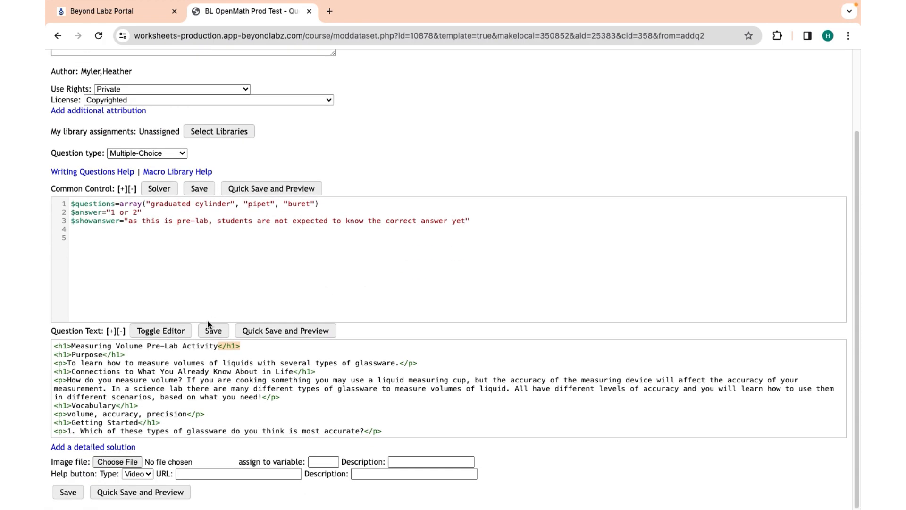
left_click(161, 331)
scroll(239, 414, "down", 3)
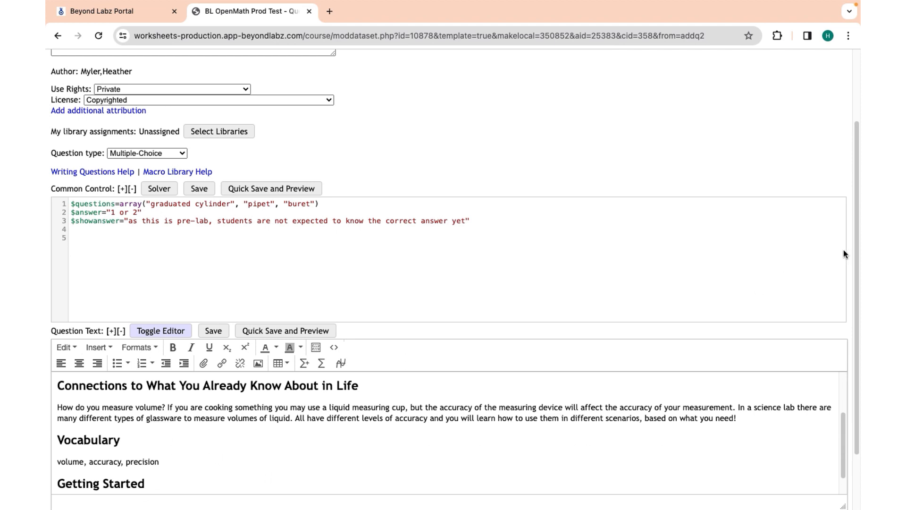
scroll(439, 368, "down", 3)
scroll(333, 354, "down", 1)
scroll(215, 359, "up", 1)
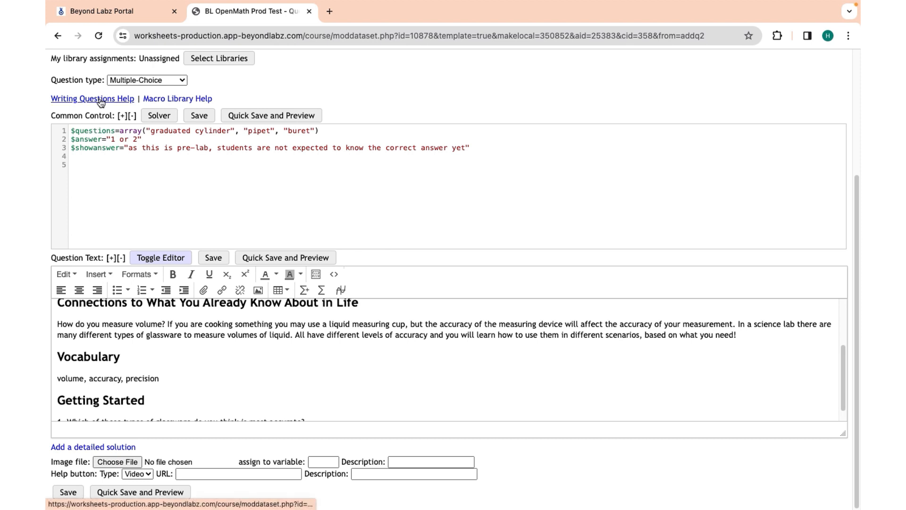
left_click(57, 37)
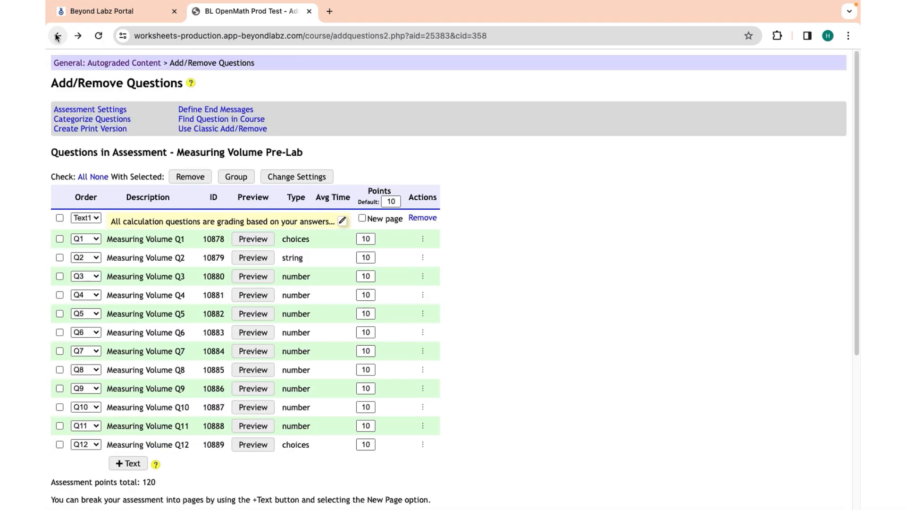
left_click(57, 37)
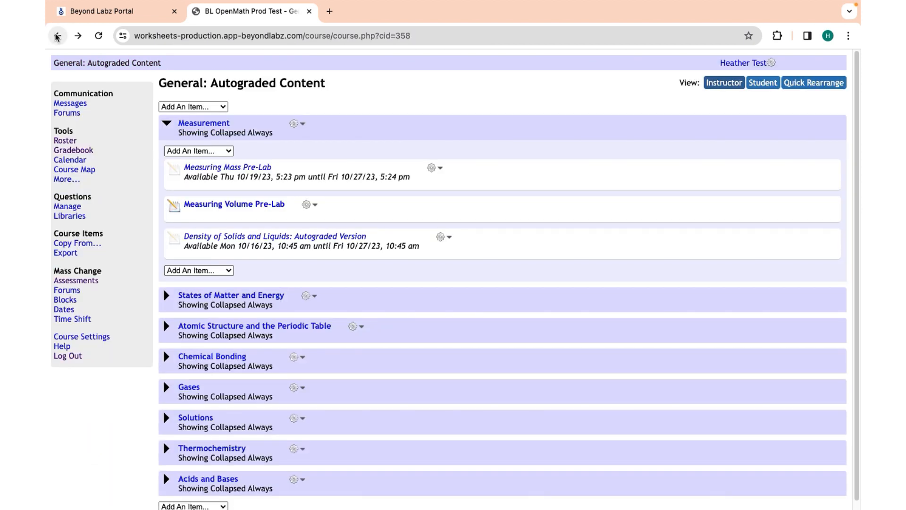
Open the third student's information from the roster, try adjusting their LatePasses, and return to the course page without saving.
left_click(65, 142)
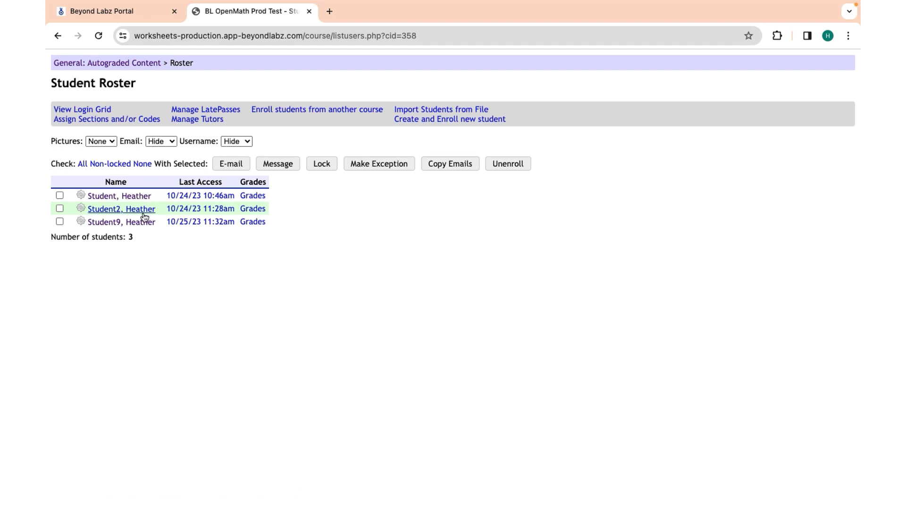
left_click(140, 224)
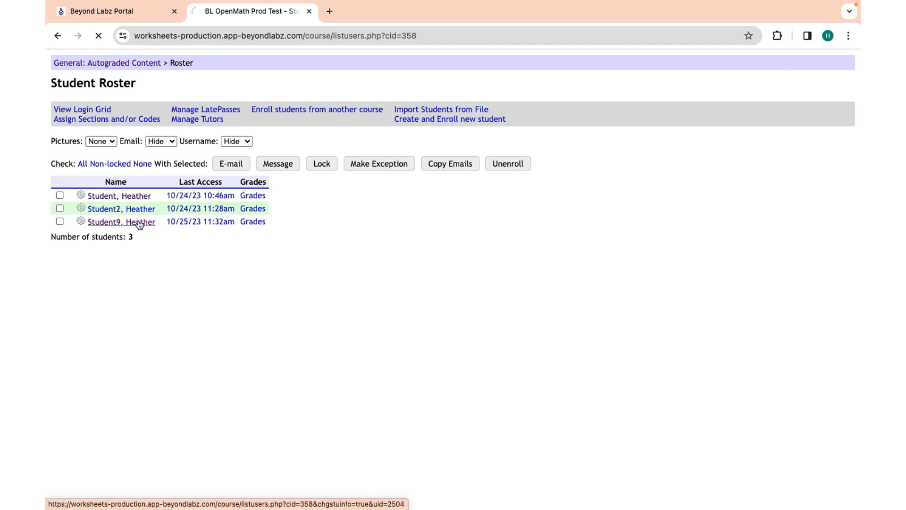
left_click(189, 258)
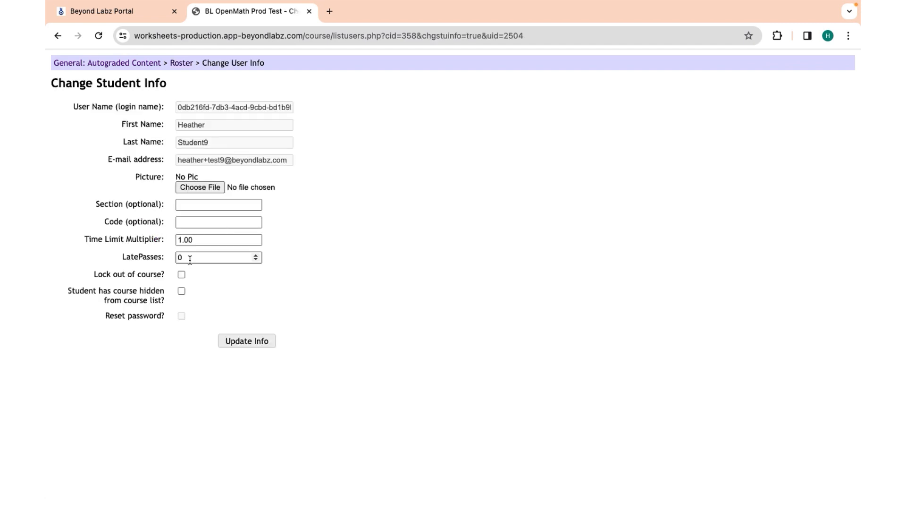
left_click(257, 256)
left_click(182, 64)
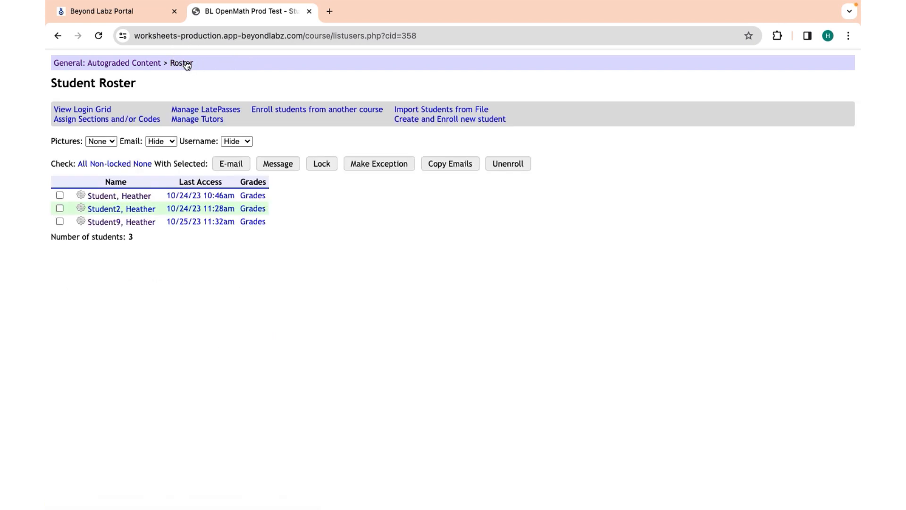
left_click(148, 64)
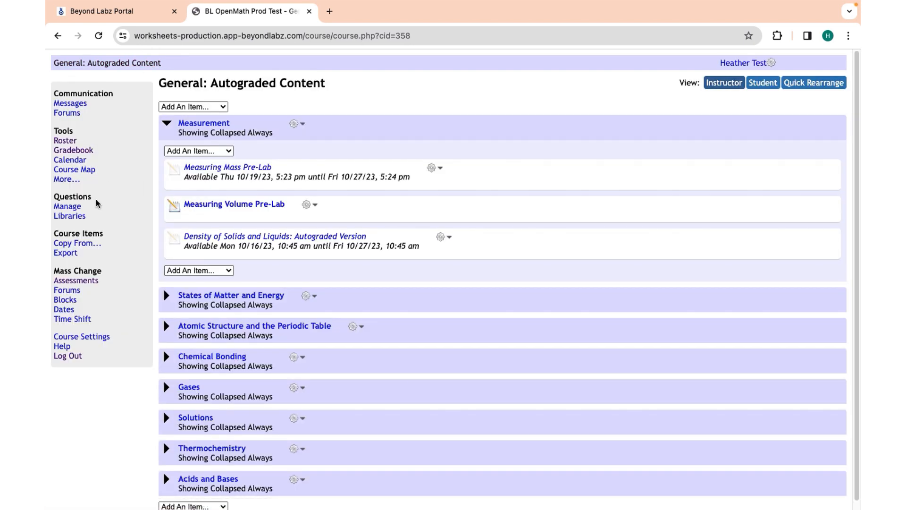
Open the mass change form for assessments and examine the settings available for all selected assessments.
left_click(84, 284)
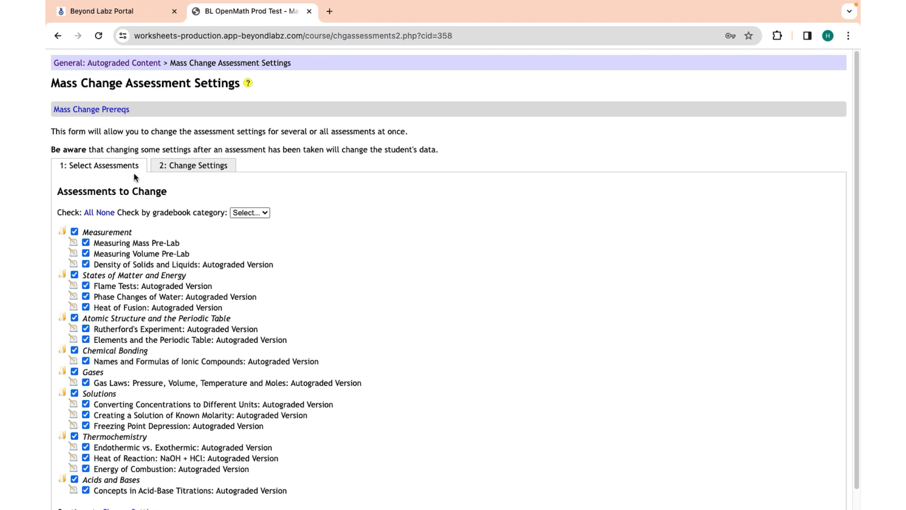
left_click(170, 169)
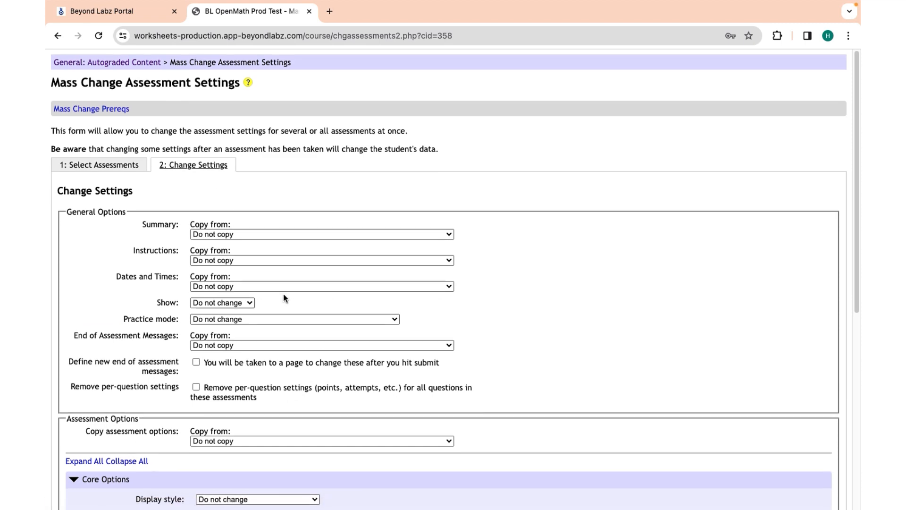
scroll(283, 294, "down", 3)
scroll(284, 293, "down", 4)
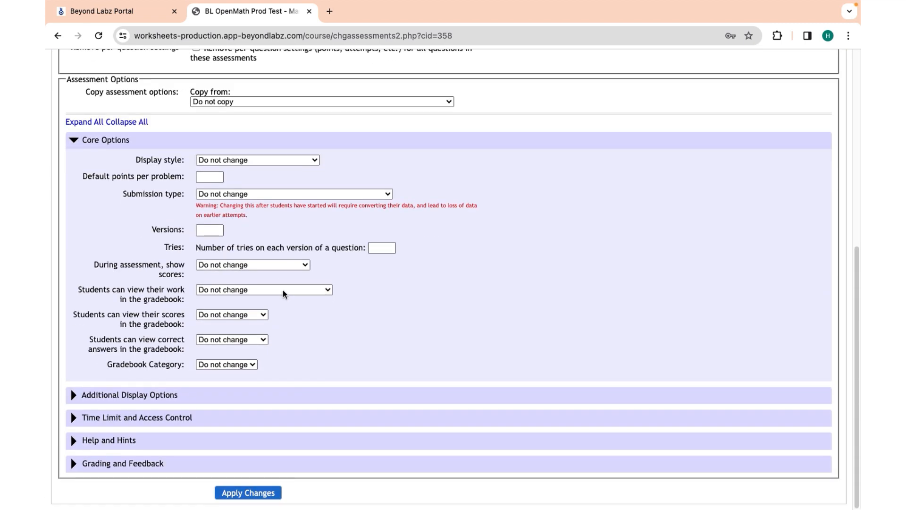
Try Homework-style submission with 1 version, 3 tries and No scores at all in the mass change core options, leaving without applying.
left_click(229, 194)
left_click(231, 207)
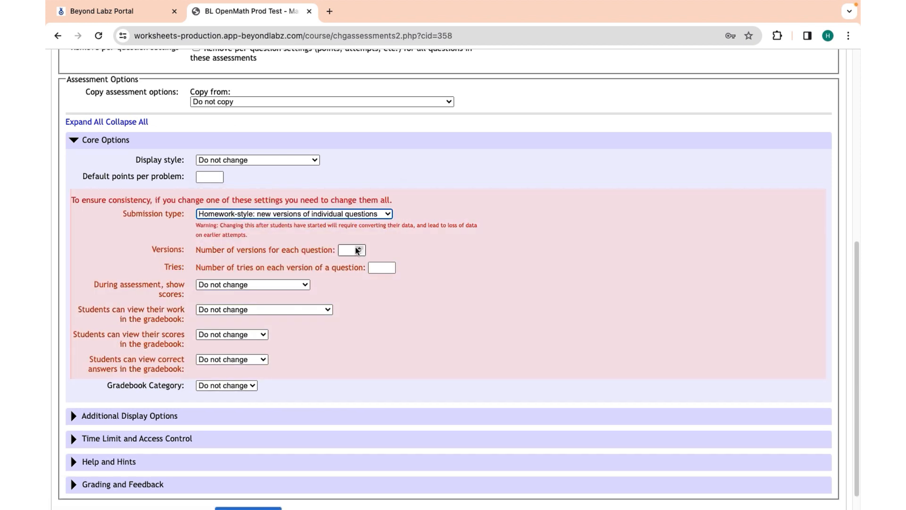
left_click(359, 248)
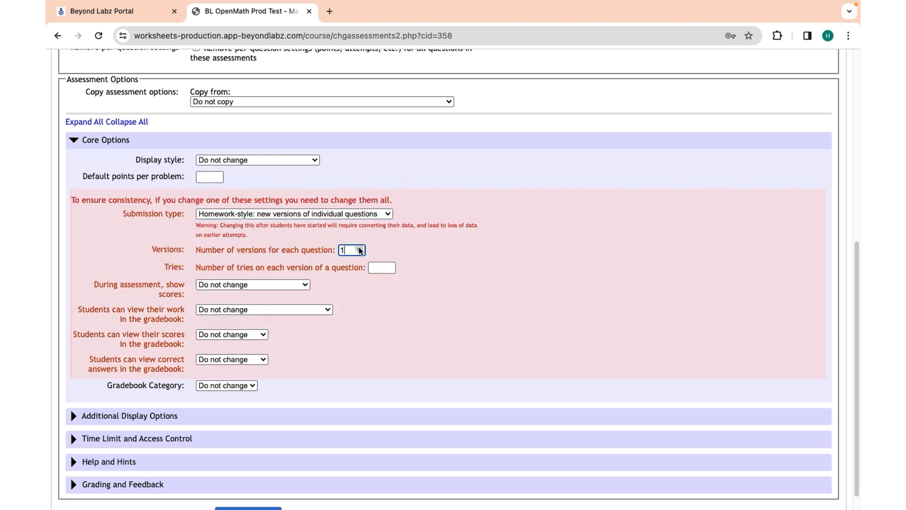
left_click(393, 266)
left_click(392, 266)
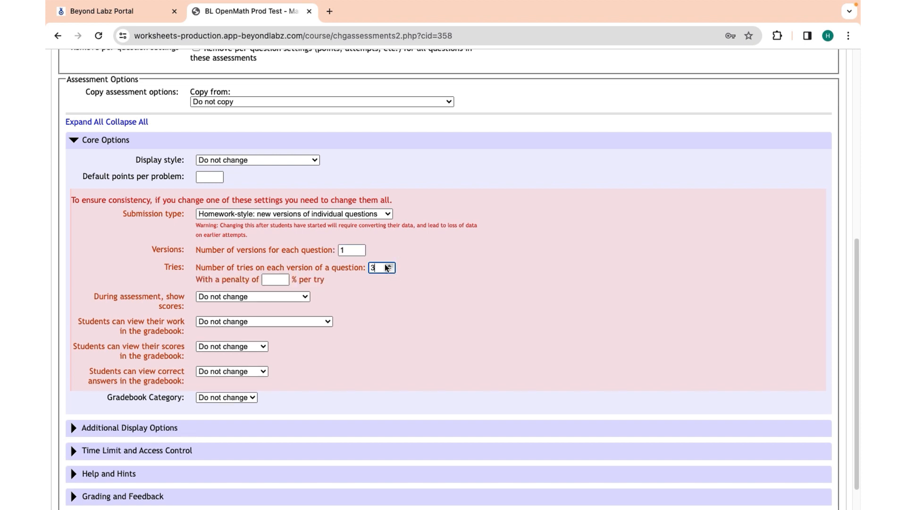
left_click(287, 299)
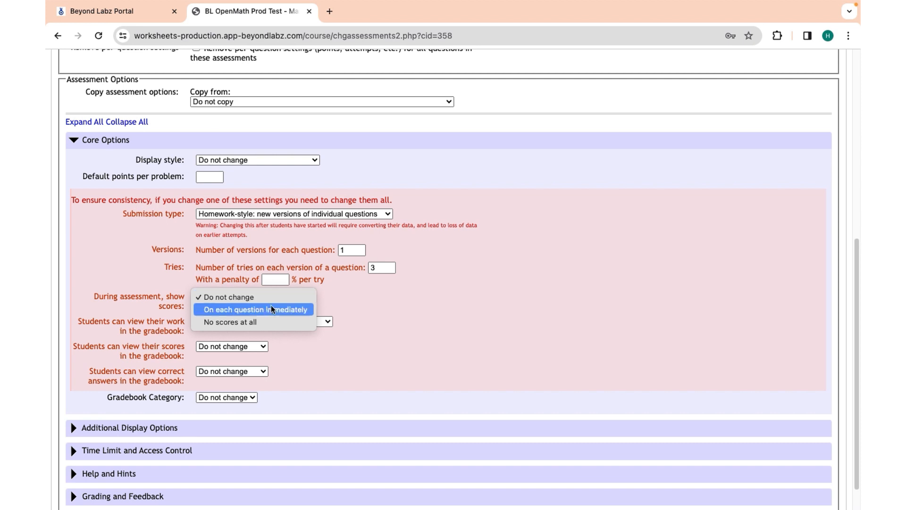
left_click(263, 321)
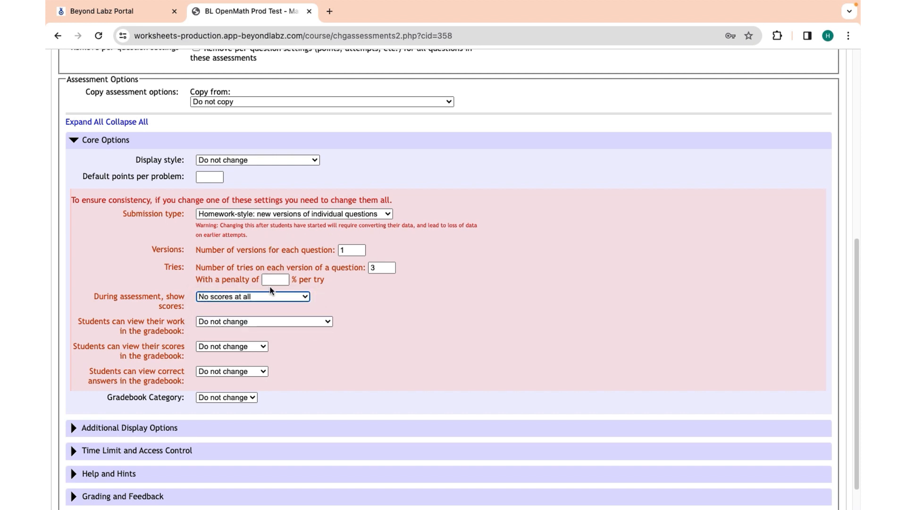
left_click(59, 36)
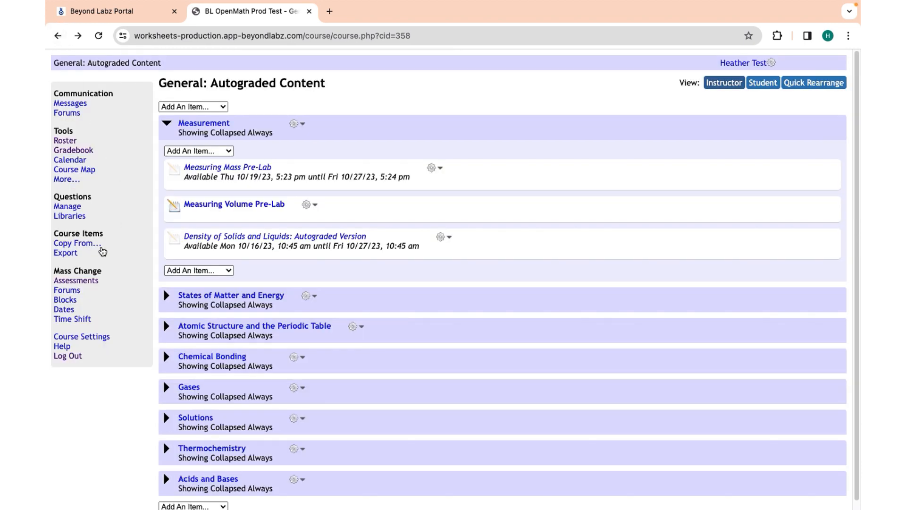